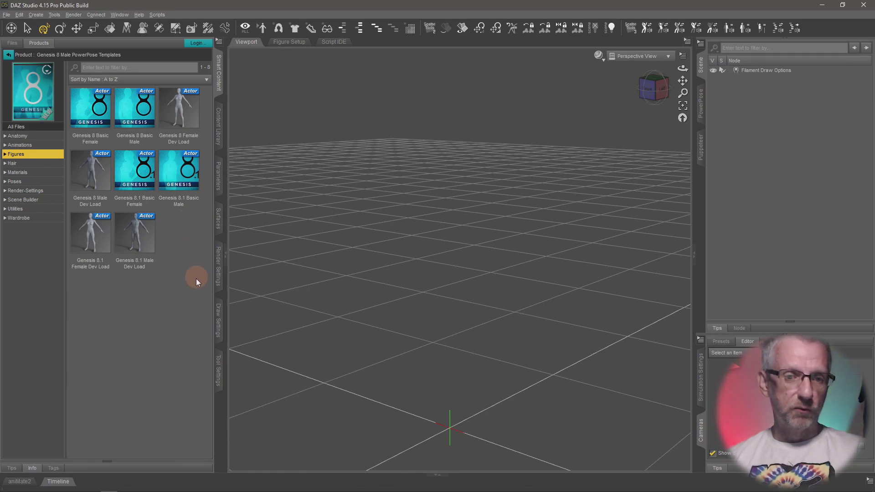
# Step: Load the Genesis 8.1 Male Dev Load figure into the scene
pyautogui.doubleClick(134, 235)
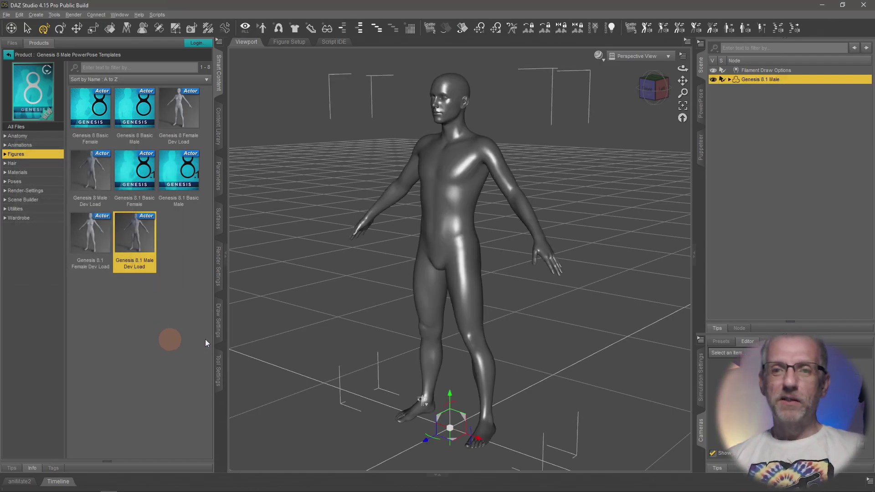
pyautogui.keyDown('alt'); pyautogui.moveTo(446, 255); pyautogui.dragTo(319, 254); pyautogui.keyUp('alt')
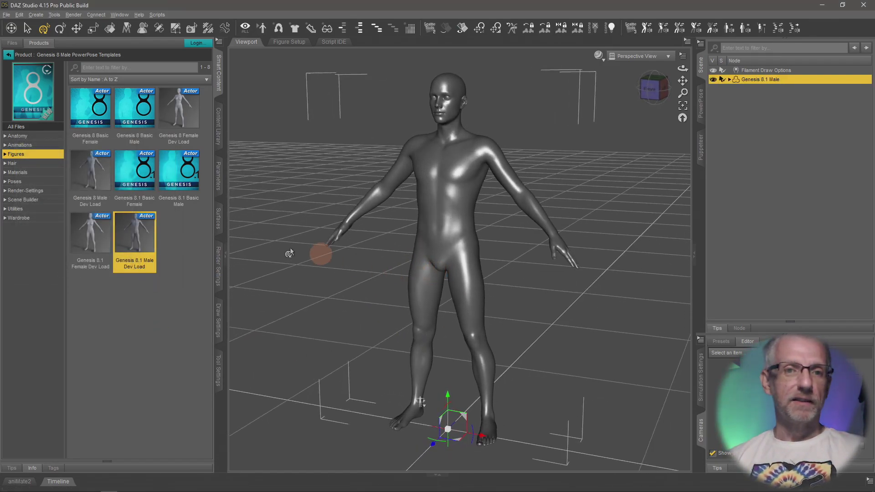
# Step: Apply the Urban Model 01 pose and the Urban Model 05 pose from Genesis 3 Starter Essentials to the figure
pyautogui.click(9, 56)
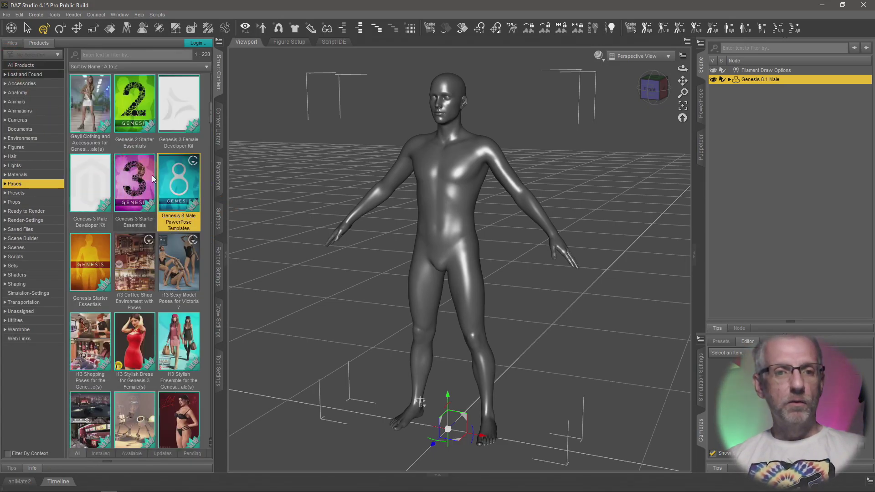
pyautogui.click(132, 190)
pyautogui.scroll(-5, 155, 225)
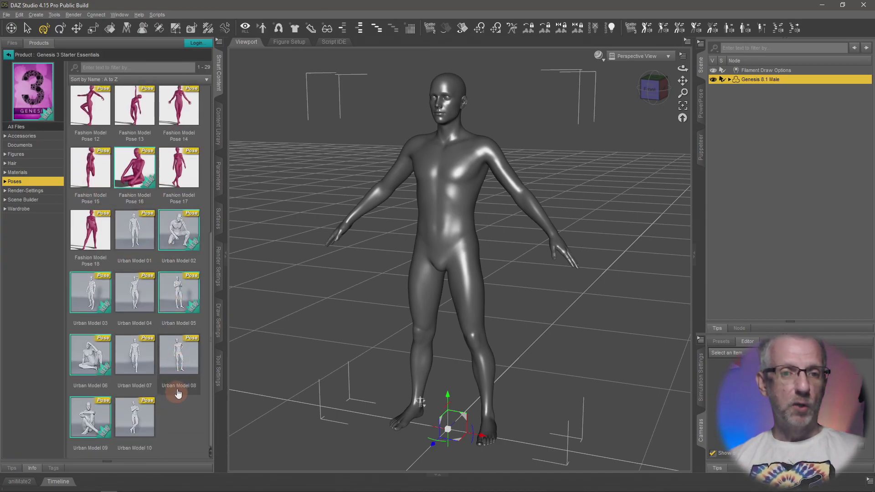
pyautogui.doubleClick(135, 237)
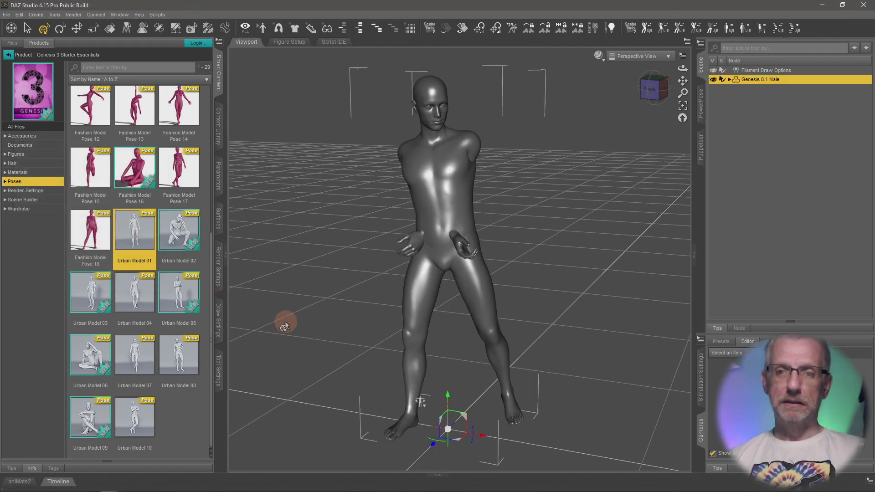
pyautogui.keyDown('alt'); pyautogui.moveTo(337, 343); pyautogui.dragTo(310, 333); pyautogui.keyUp('alt')
pyautogui.click(185, 300)
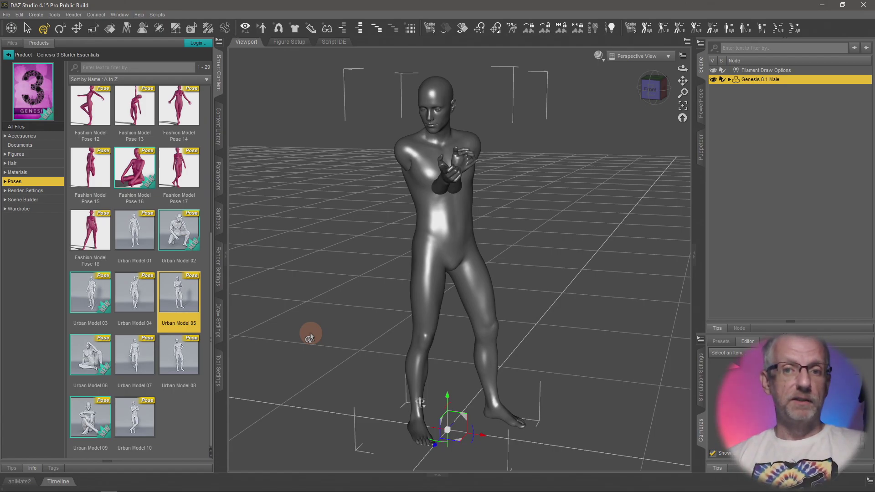
# Step: Set the male figure's !G3M Full Body dial to 1.00 in the G3M Pose group of its pose controls
pyautogui.click(219, 178)
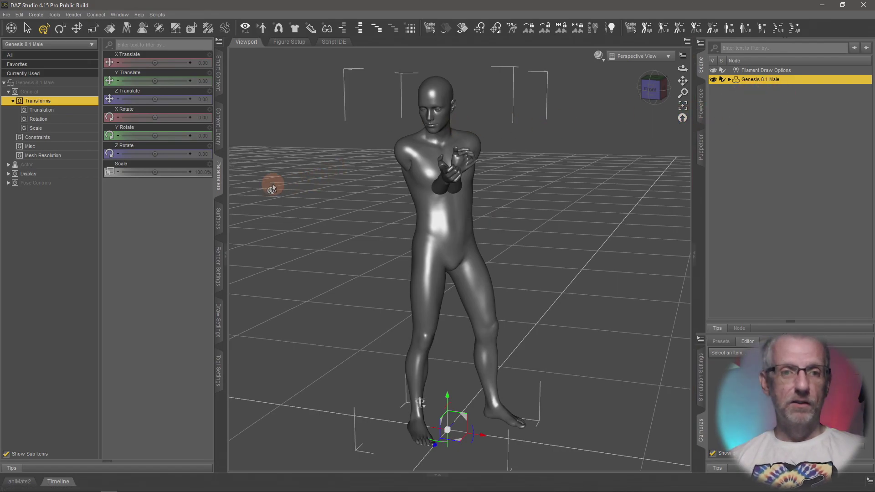
pyautogui.click(9, 183)
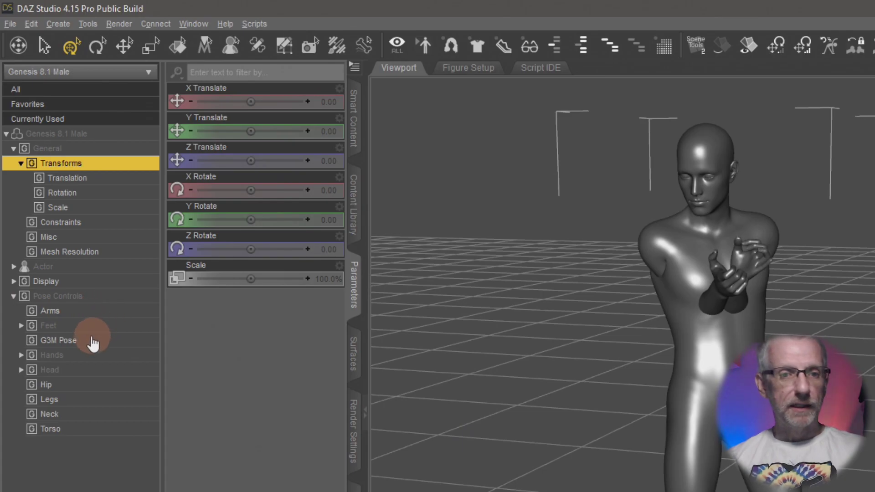
pyautogui.click(89, 342)
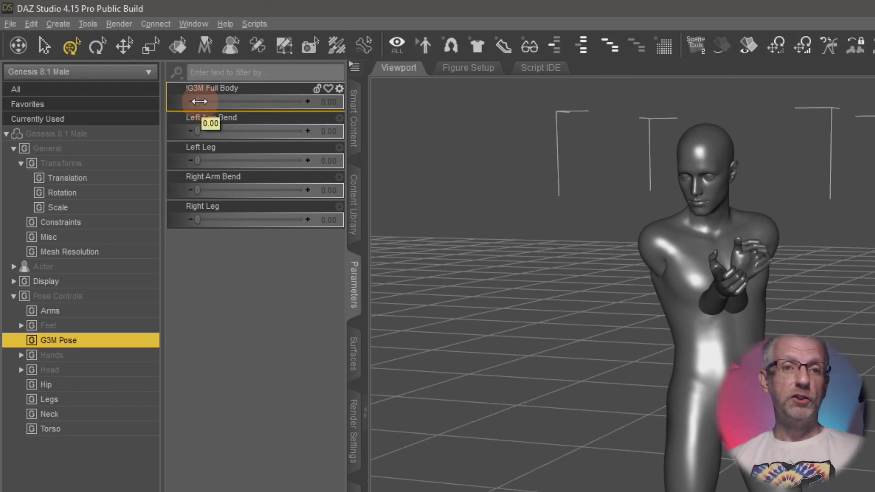
pyautogui.moveTo(199, 101); pyautogui.dragTo(268, 137)
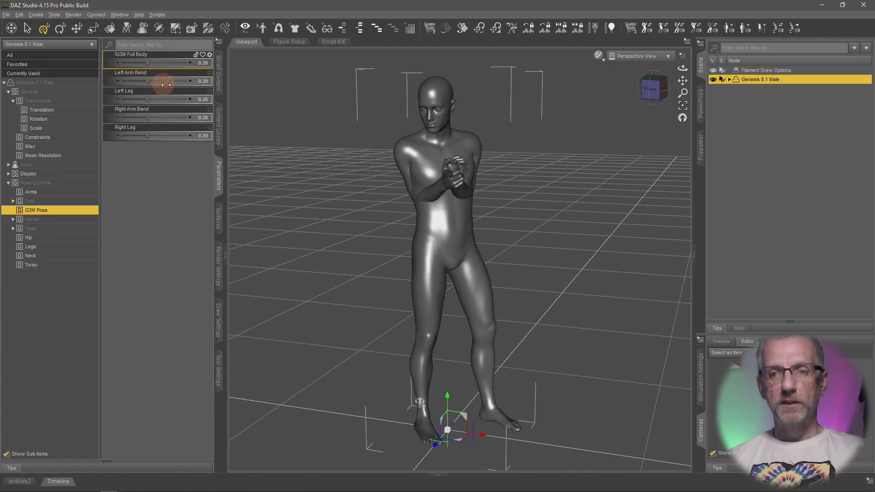
pyautogui.moveTo(165, 85); pyautogui.dragTo(240, 80)
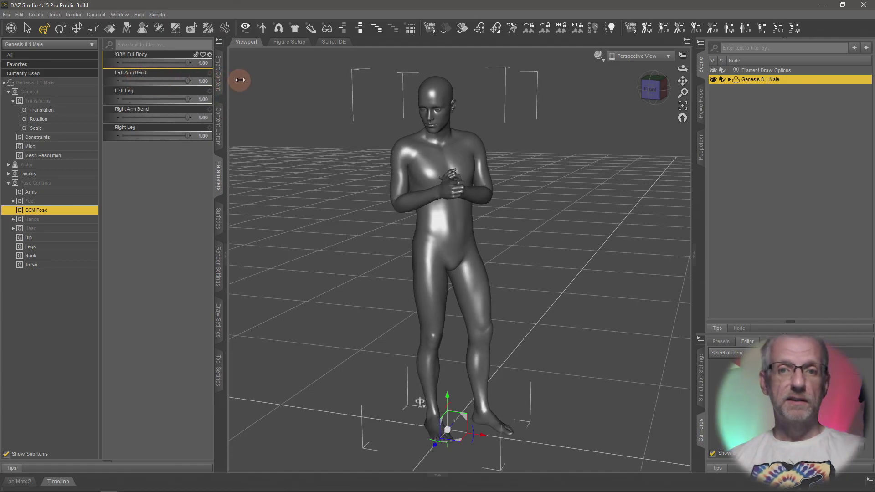
pyautogui.moveTo(354, 182)
pyautogui.keyDown('alt'); pyautogui.mouseDown()
pyautogui.moveTo(338, 181)
pyautogui.moveTo(355, 185)
pyautogui.mouseUp(); pyautogui.keyUp('alt')
# Step: Apply the Urban Model 01, 07, 09, 06 and 03 poses to the male figure one after another
pyautogui.click(220, 75)
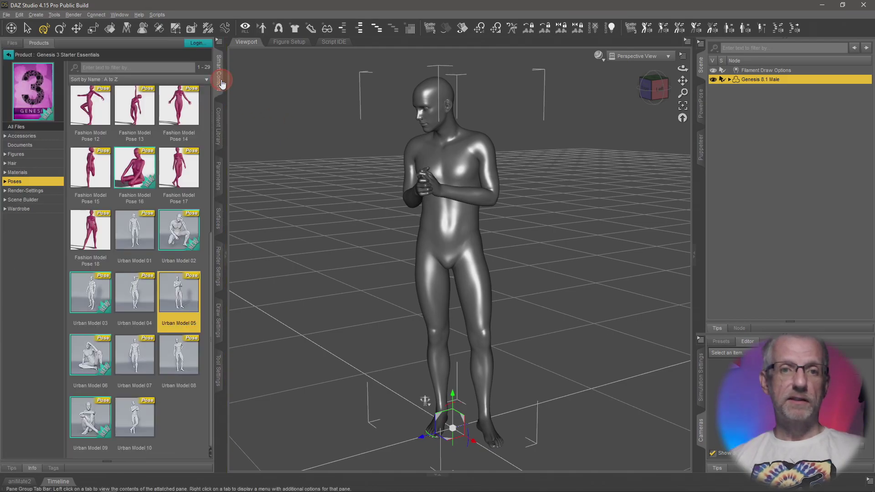
pyautogui.doubleClick(140, 266)
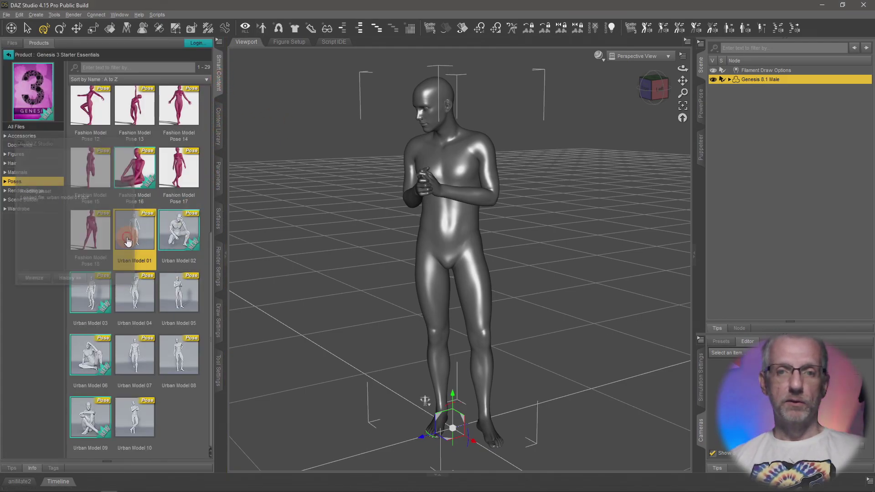
pyautogui.keyDown('alt'); pyautogui.moveTo(348, 364); pyautogui.dragTo(327, 375); pyautogui.keyUp('alt')
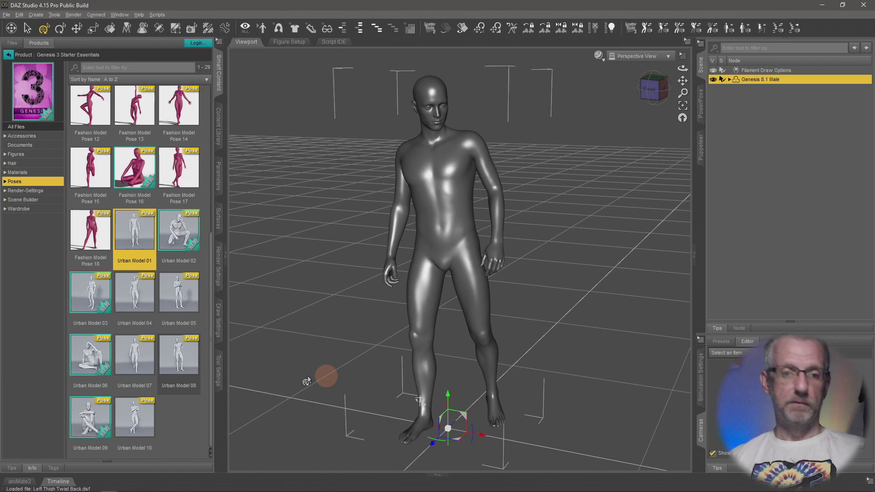
pyautogui.doubleClick(130, 357)
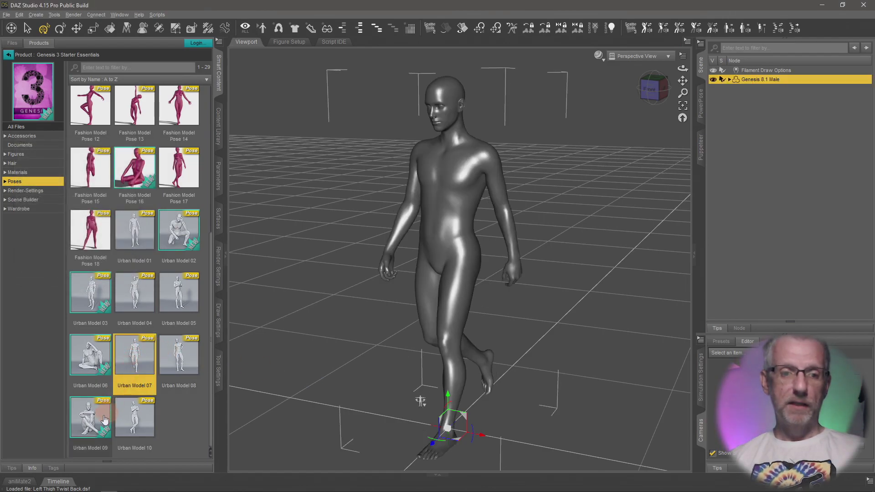
pyautogui.doubleClick(97, 426)
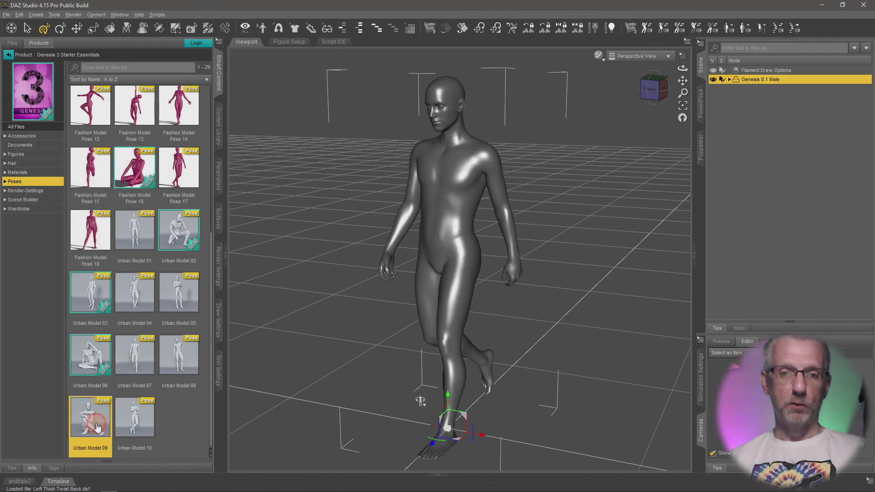
pyautogui.doubleClick(105, 360)
pyautogui.doubleClick(103, 296)
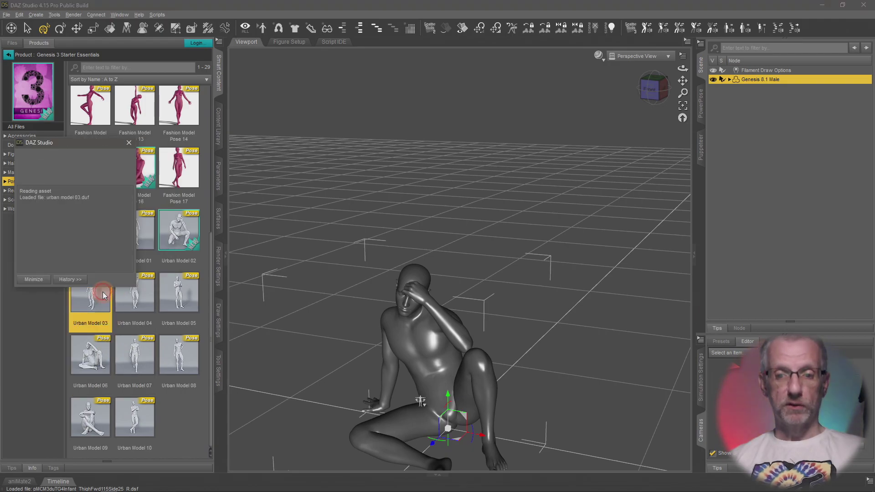
pyautogui.click(344, 296)
pyautogui.hotkey('ctrl', 'f')
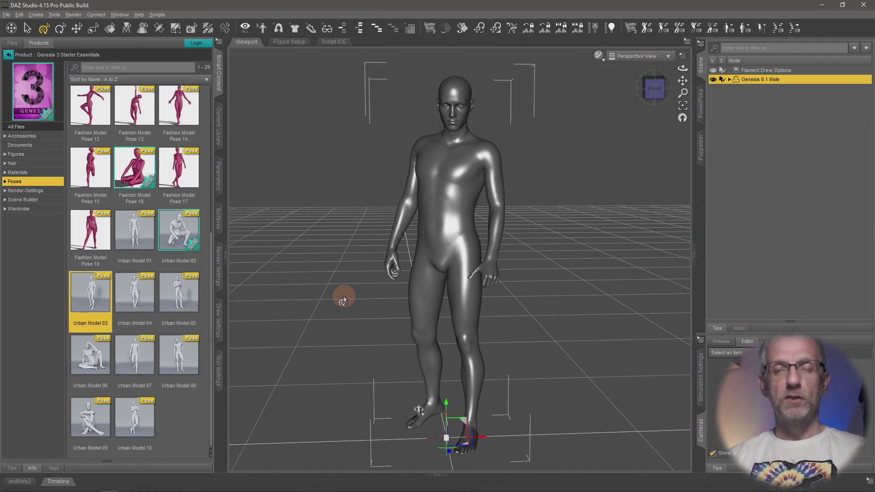
# Step: Switch to the browser and read the DeviantArt pages for the G3F to G8F and G3M to G8M pose converters
pyautogui.hotkey('alt', 'Tab')
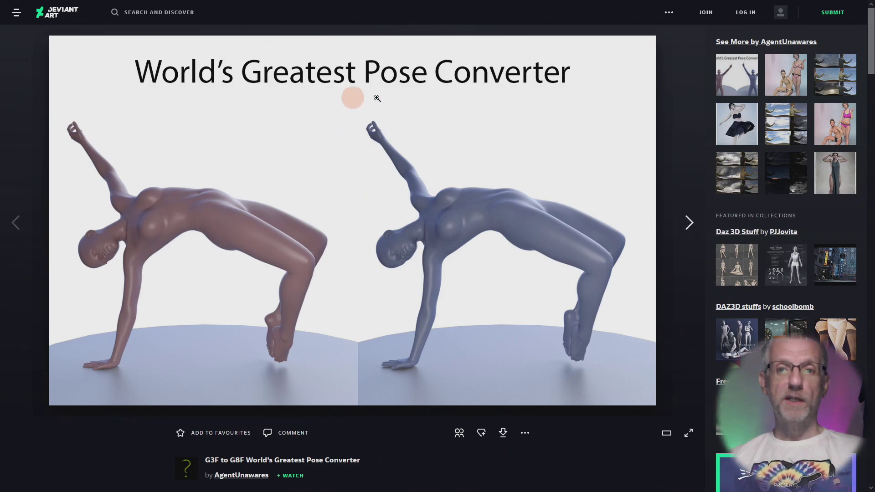
pyautogui.scroll(-4, 463, 263)
pyautogui.scroll(-1, 578, 303)
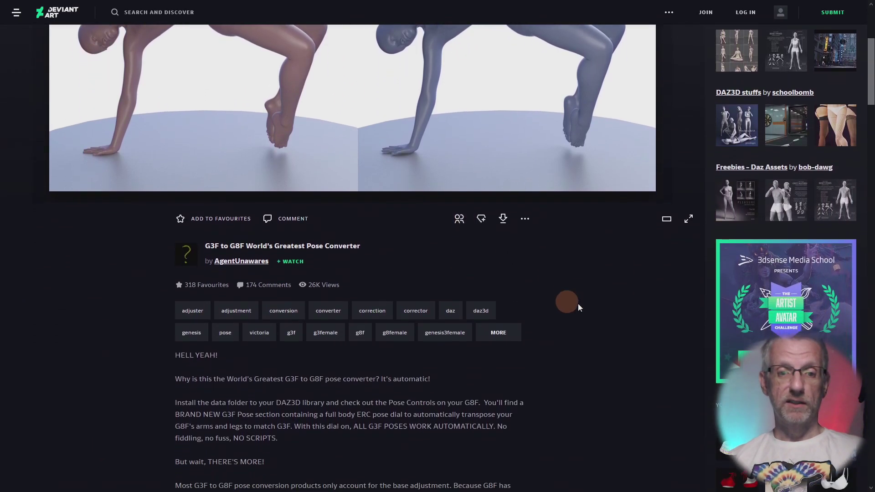
pyautogui.scroll(4, 583, 312)
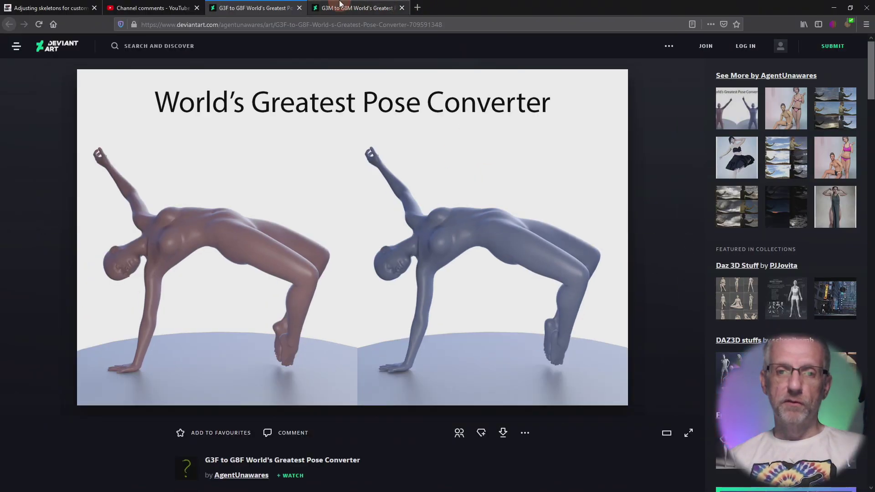
pyautogui.click(340, 5)
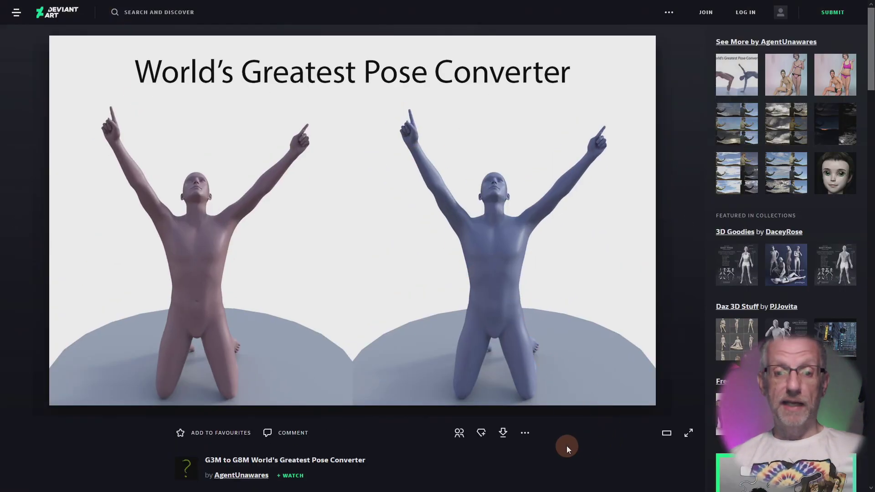
pyautogui.scroll(-5, 566, 446)
pyautogui.scroll(-5, 580, 410)
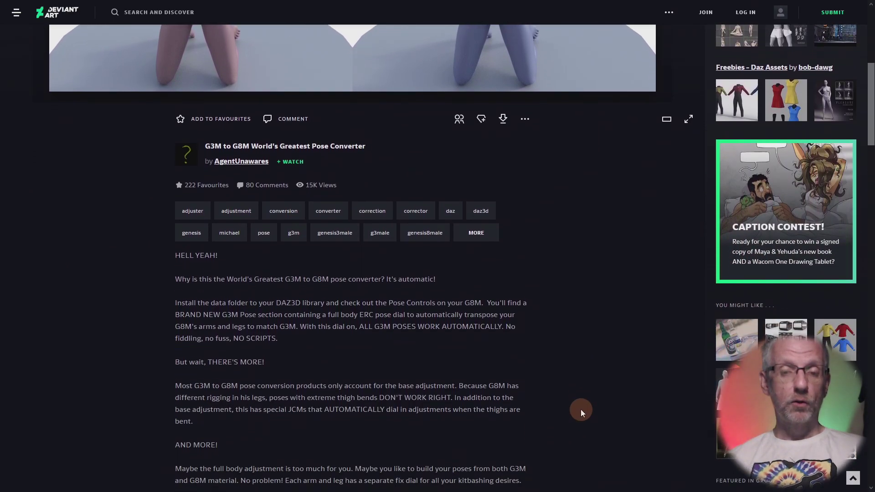
pyautogui.scroll(10, 581, 409)
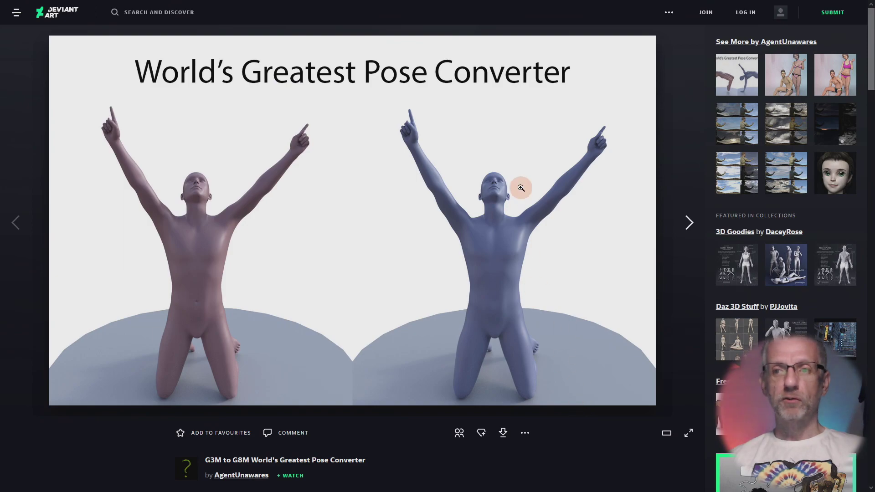
# Step: Try to download the G3M to G8M pose converter, and dismiss the DeviantArt sign-up form
pyautogui.moveTo(273, 4)
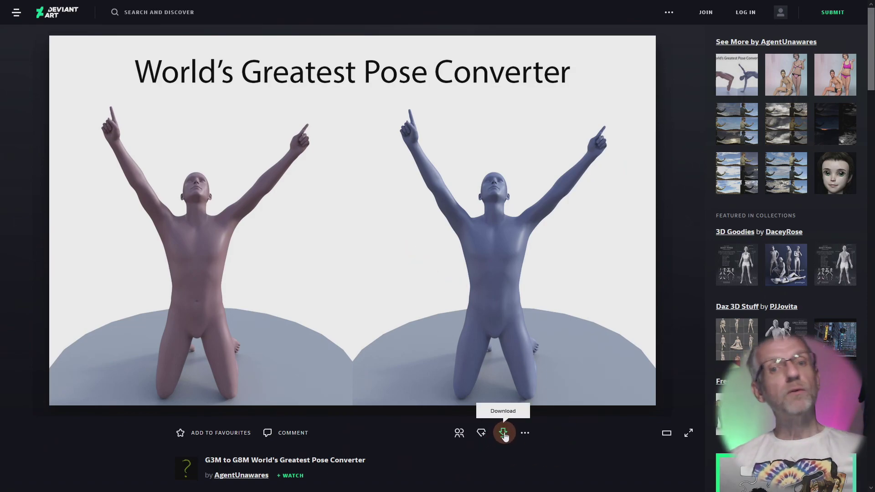
pyautogui.click(504, 434)
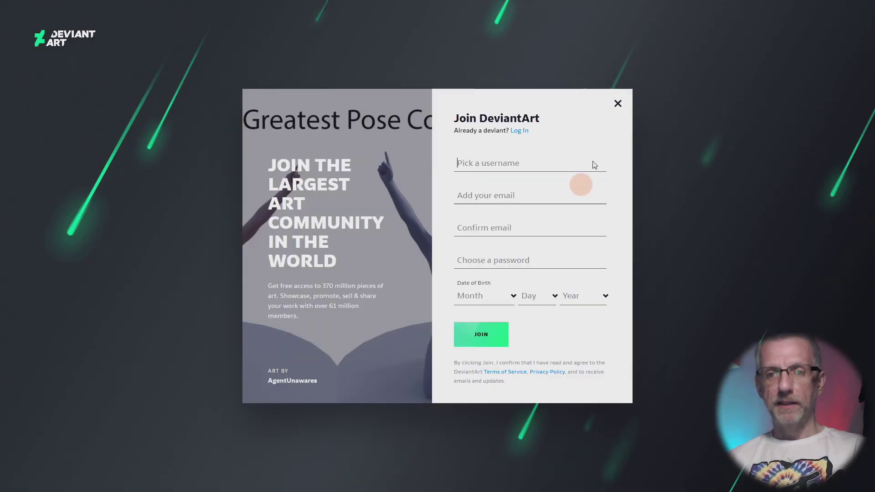
pyautogui.click(618, 105)
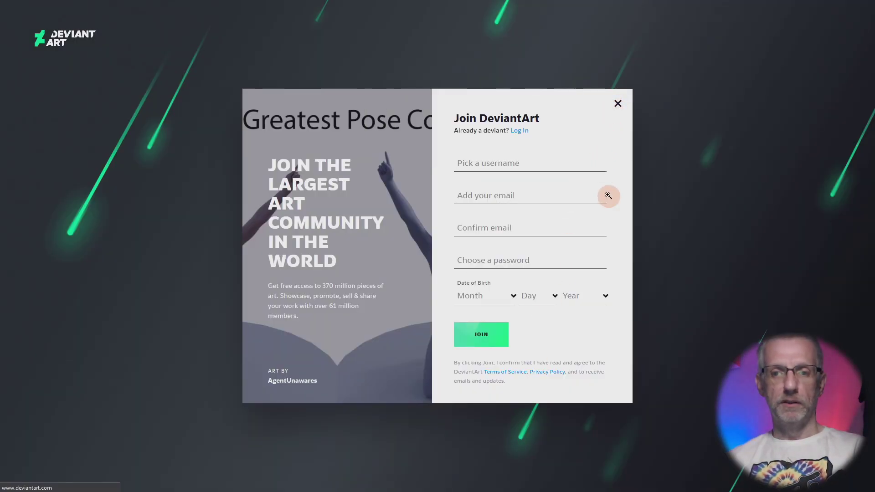
pyautogui.press('F11')
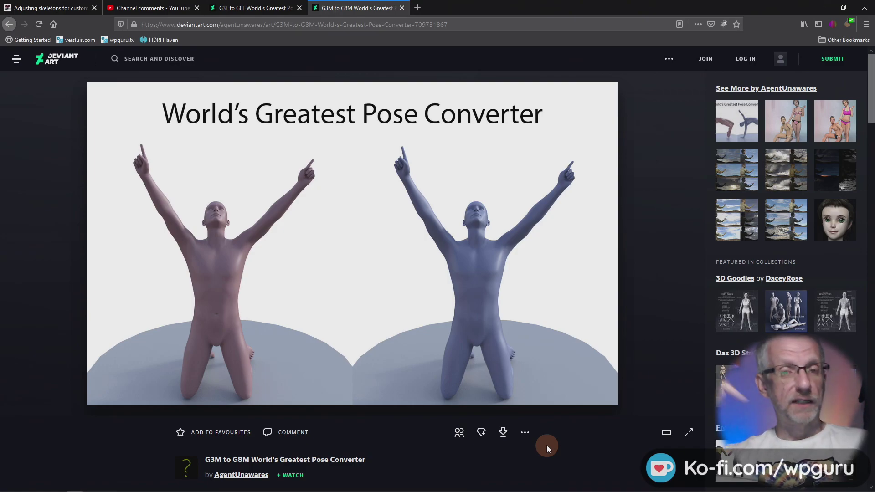
# Step: Return to DAZ Studio and examine the G3M Pose dials for full body, arms and legs in the male's pose controls
pyautogui.hotkey('alt', 'Tab')
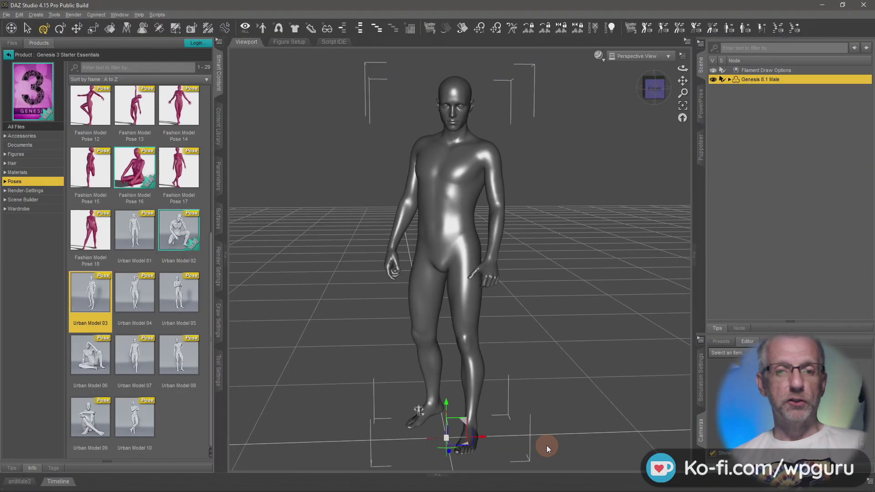
pyautogui.click(219, 175)
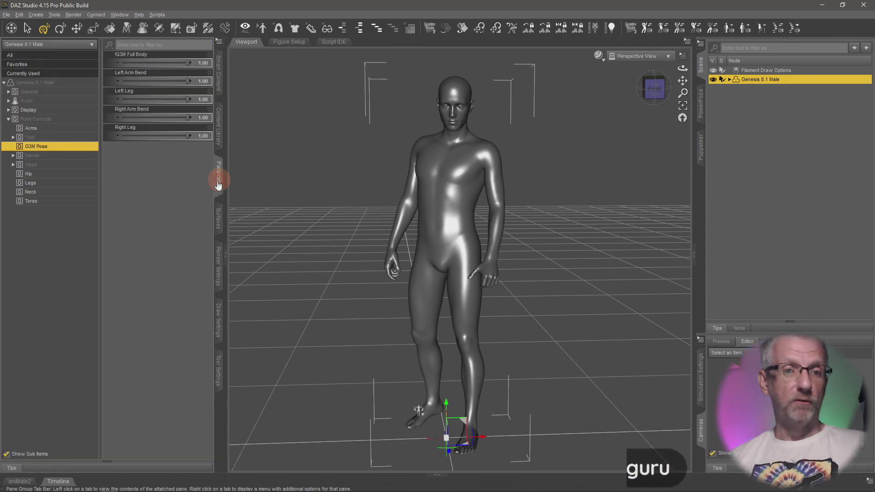
pyautogui.doubleClick(52, 122)
pyautogui.click(121, 91)
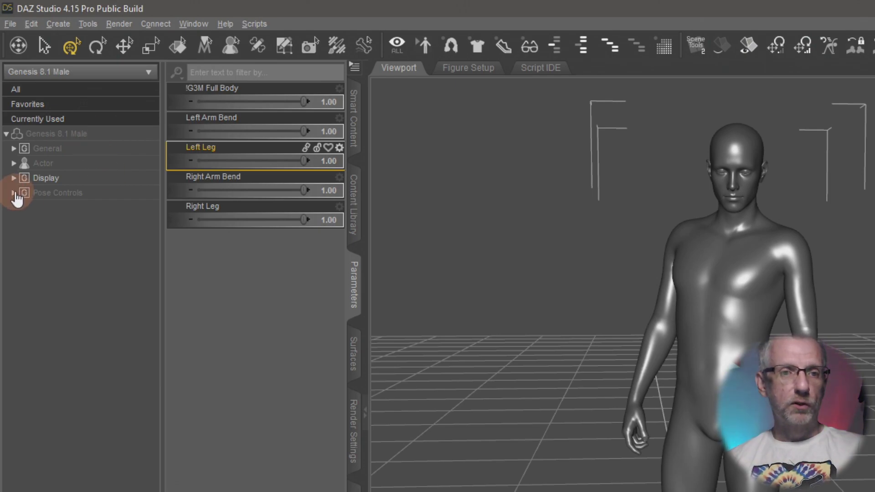
pyautogui.click(14, 193)
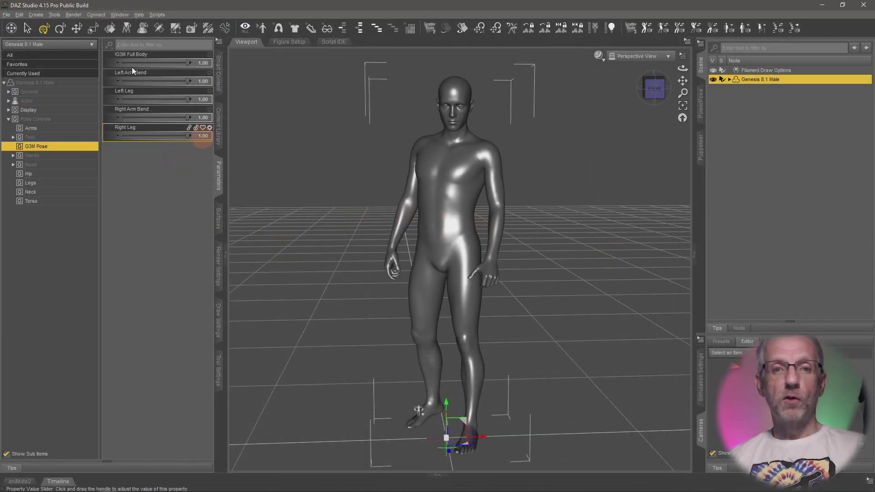
# Step: Replace the male with the Genesis 8.1 Female Dev Load figure from the Genesis 8 product's figures
pyautogui.click(219, 83)
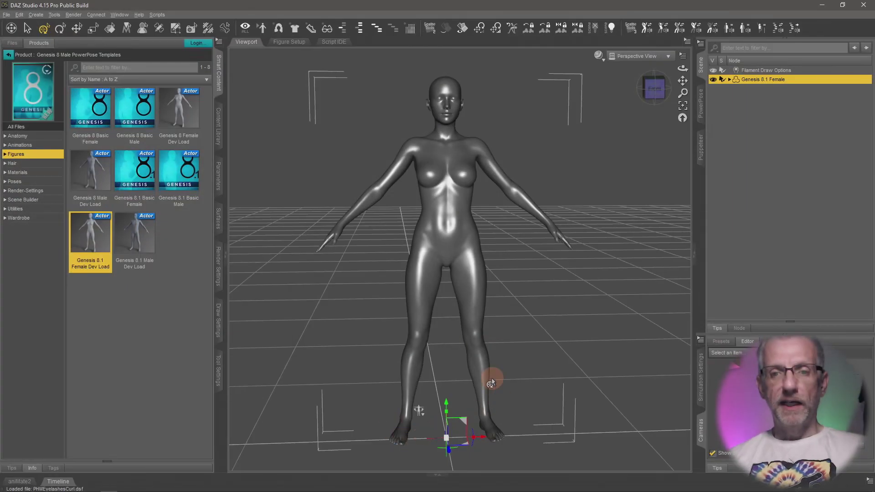
pyautogui.moveTo(494, 377)
pyautogui.keyDown('alt'); pyautogui.mouseDown()
pyautogui.moveTo(486, 376)
pyautogui.moveTo(494, 378)
pyautogui.mouseUp(); pyautogui.keyUp('alt')
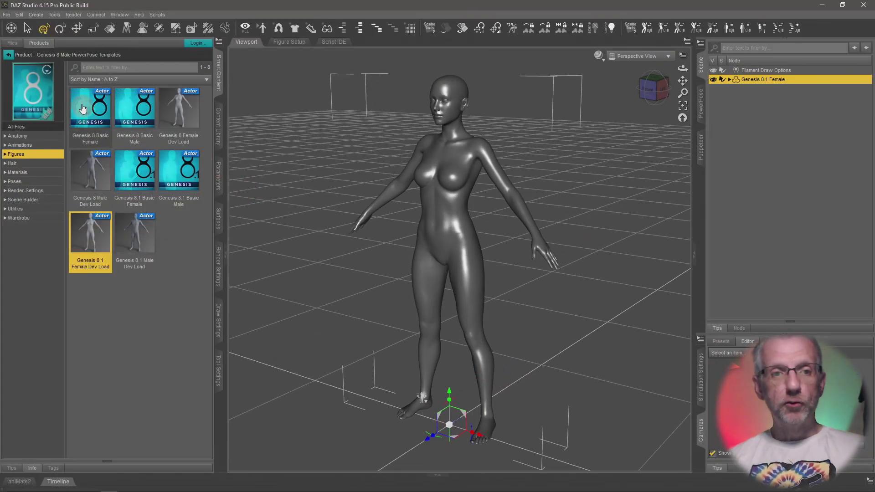
# Step: Apply Fashion Model Poses 07, 08 and 10 from Genesis 3 Starter Essentials to the female figure one after another
pyautogui.click(8, 56)
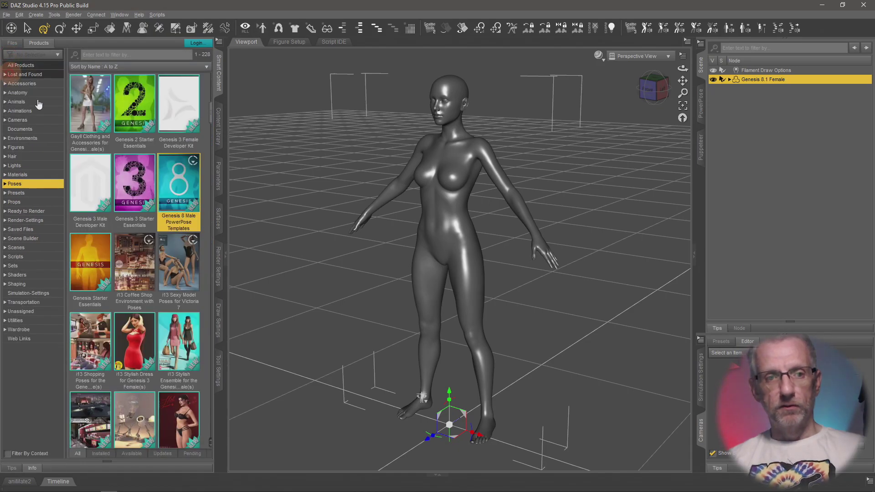
pyautogui.click(133, 180)
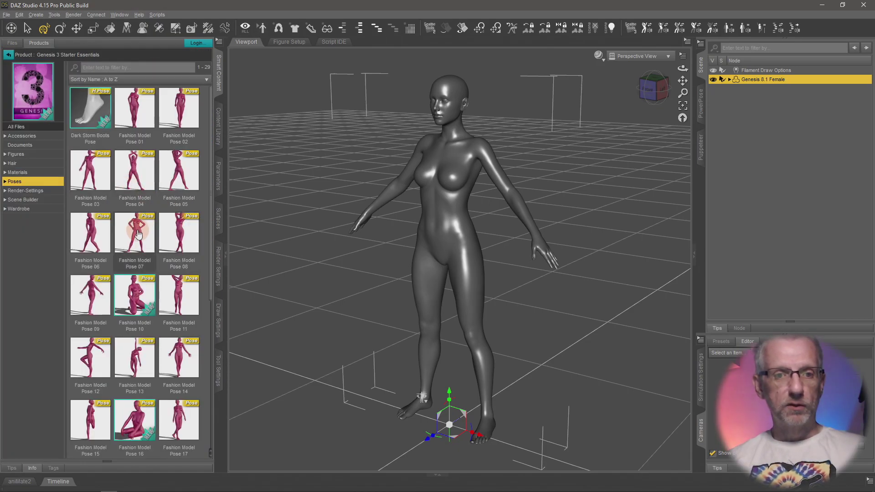
pyautogui.doubleClick(143, 246)
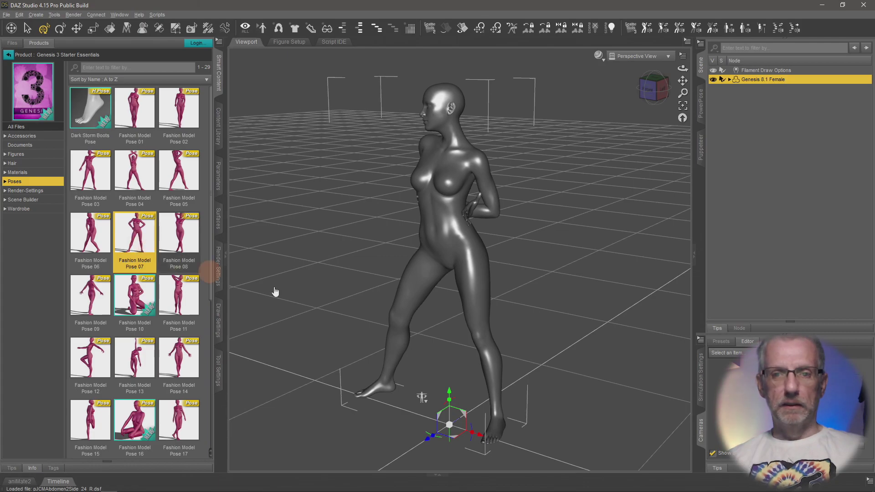
pyautogui.keyDown('alt'); pyautogui.moveTo(344, 300); pyautogui.dragTo(341, 302); pyautogui.keyUp('alt')
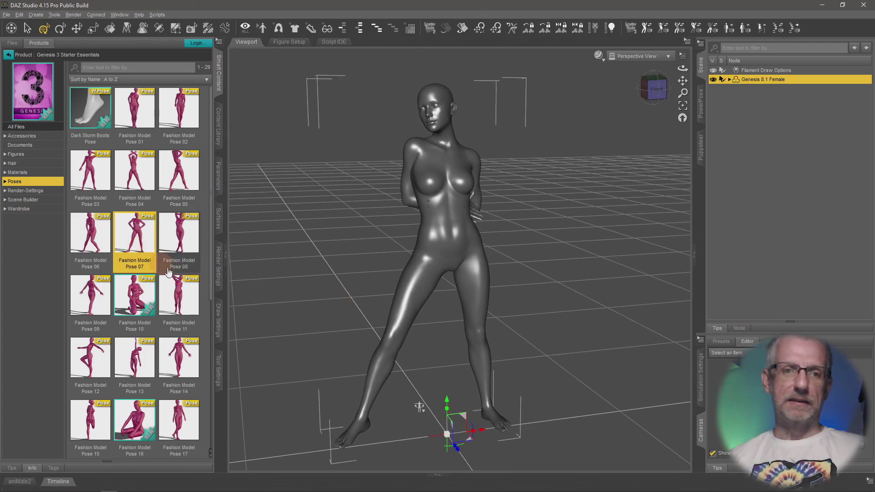
pyautogui.doubleClick(177, 248)
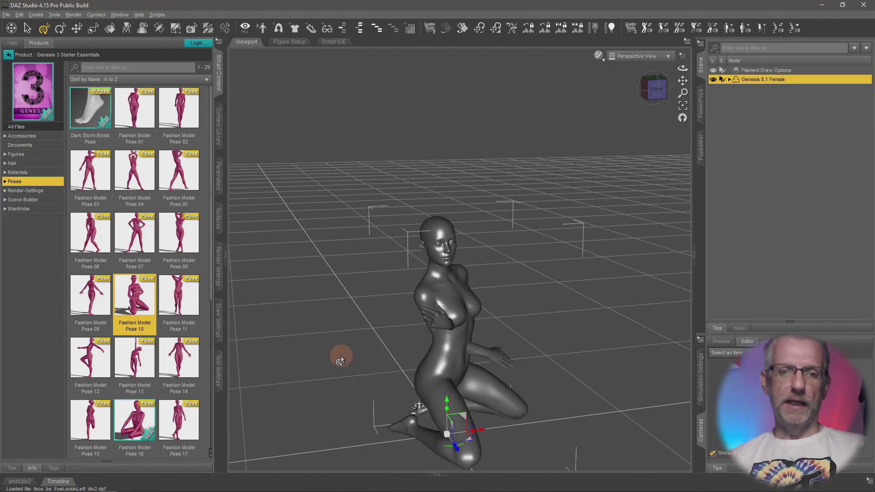
pyautogui.keyDown('alt'); pyautogui.moveTo(342, 357); pyautogui.dragTo(406, 367); pyautogui.keyUp('alt')
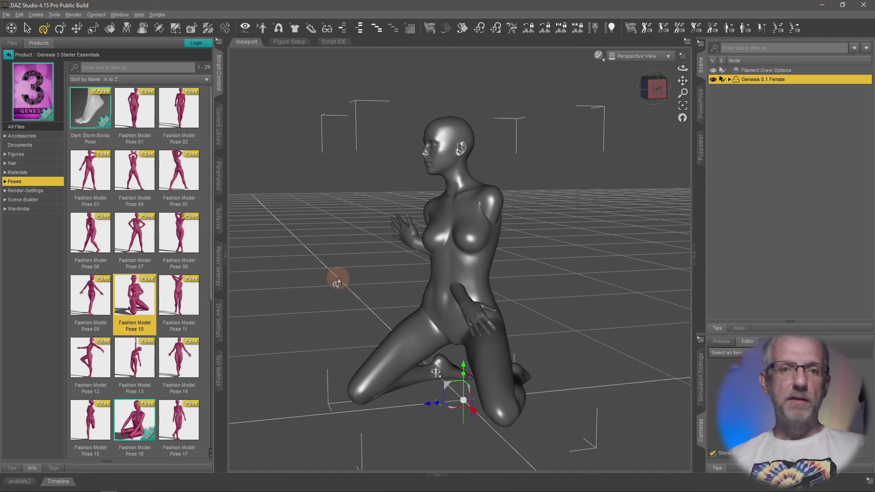
# Step: Set the G3F Full Body dial in the female's pose controls to 1.00, and inspect the converted kneeling pose from several angles
pyautogui.click(219, 178)
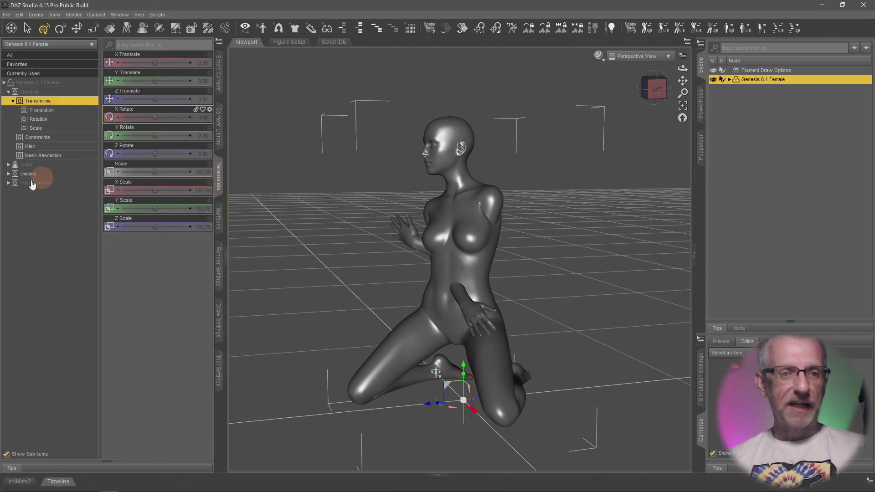
pyautogui.click(8, 91)
pyautogui.click(9, 119)
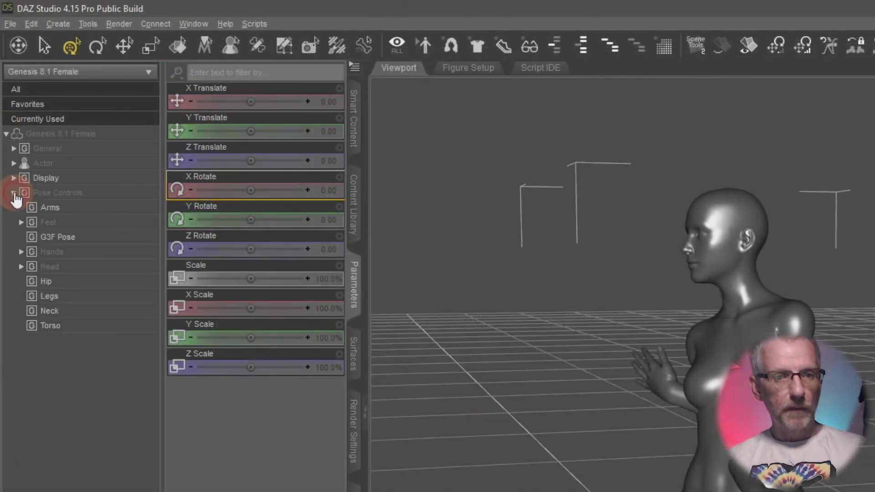
pyautogui.click(72, 238)
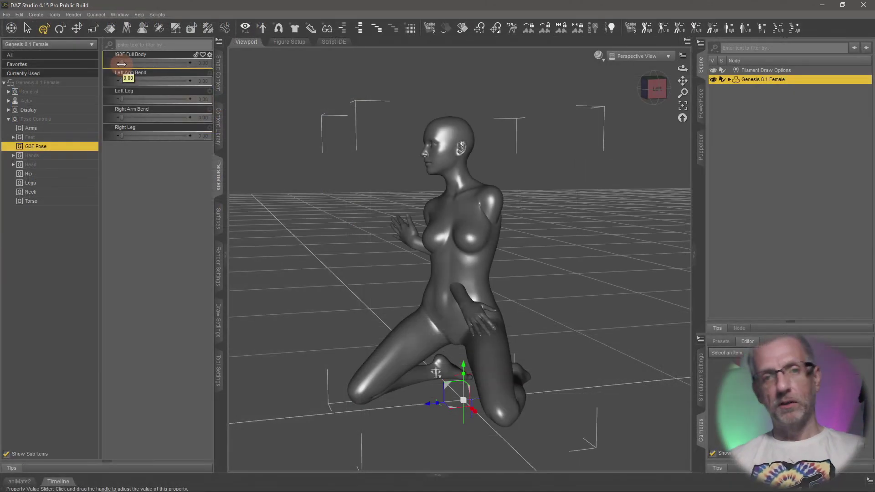
pyautogui.moveTo(132, 66); pyautogui.dragTo(216, 77)
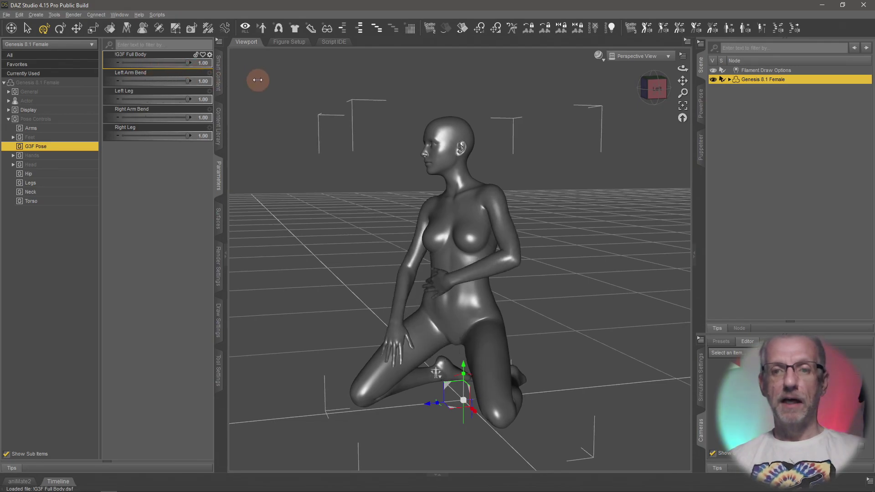
pyautogui.moveTo(359, 212)
pyautogui.keyDown('alt'); pyautogui.mouseDown()
pyautogui.moveTo(326, 215)
pyautogui.moveTo(361, 213)
pyautogui.mouseUp(); pyautogui.keyUp('alt')
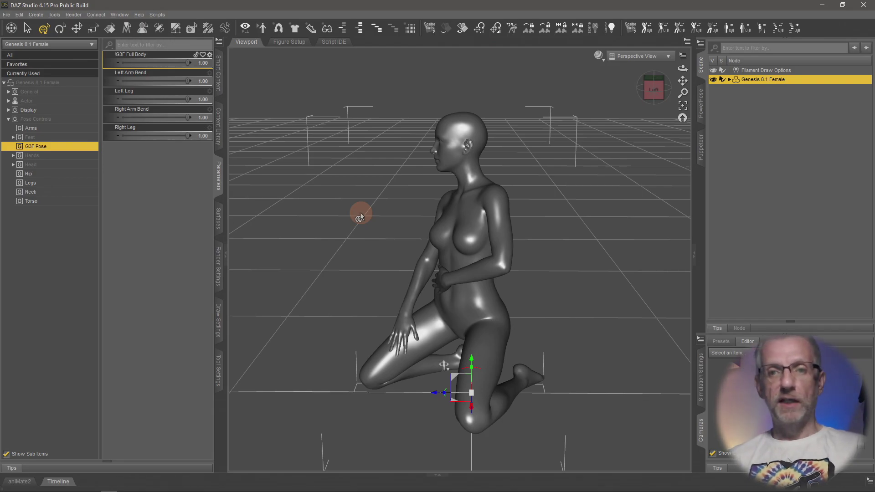
pyautogui.keyDown('alt'); pyautogui.moveTo(360, 217); pyautogui.dragTo(329, 269); pyautogui.keyUp('alt')
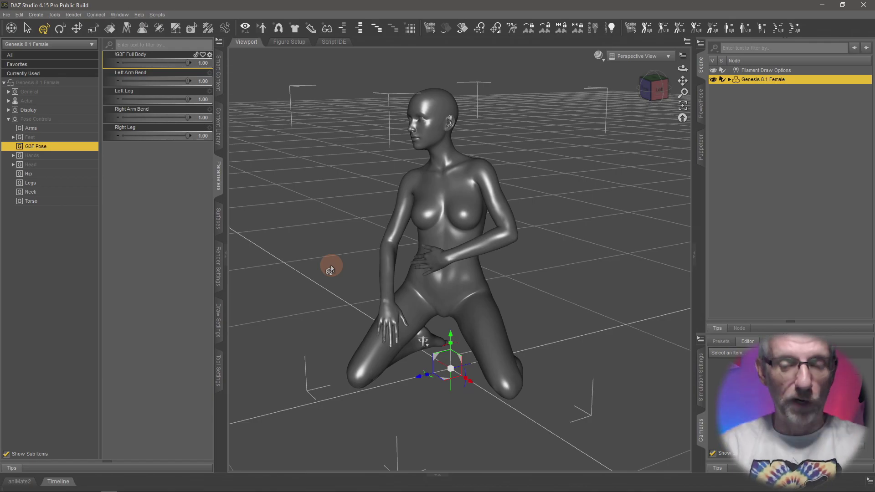